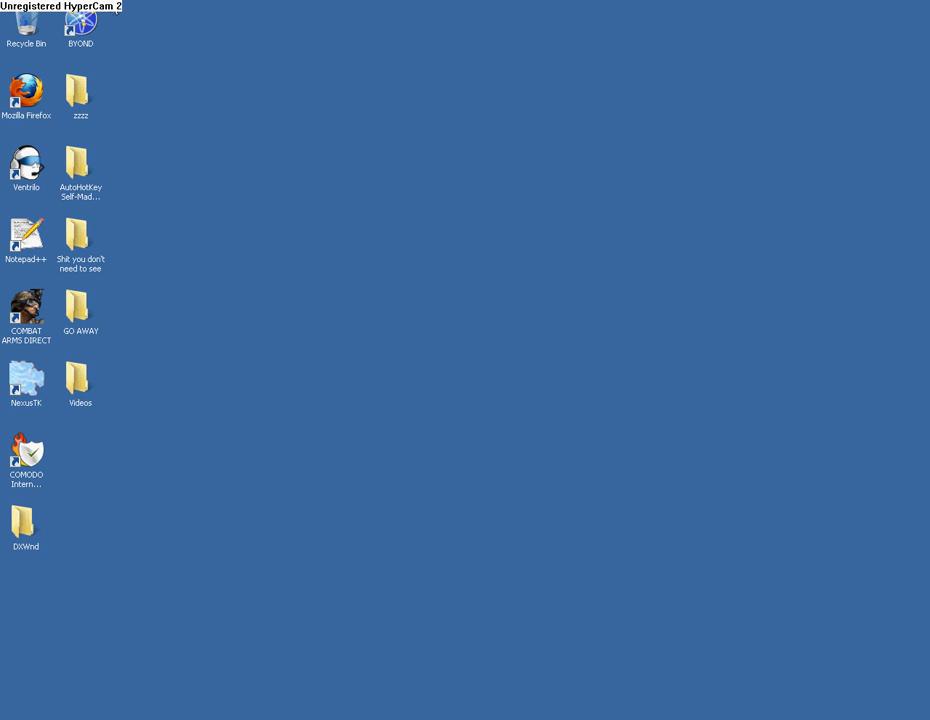
- Open Firefox and search Google for "download dxwnd"
drag(111, 1, 155, 7)
double_click(26, 100)
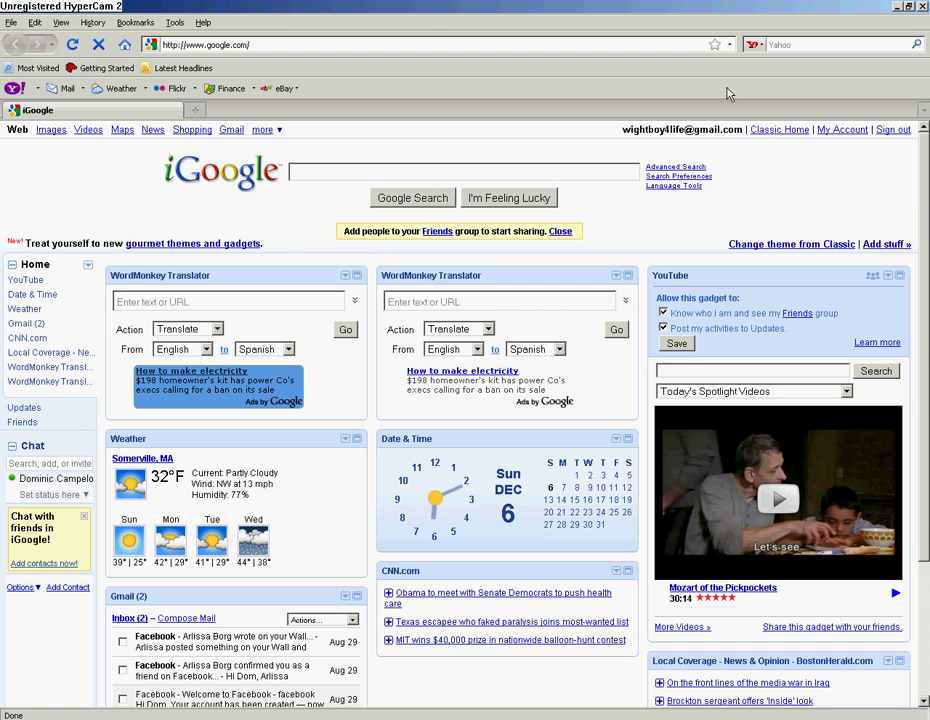
text(download dxwnd)
key(Return)
- Download DXWnd-ms.rar from the FileFront search result and have it opened with WinRAR
click(80, 245)
click(460, 505)
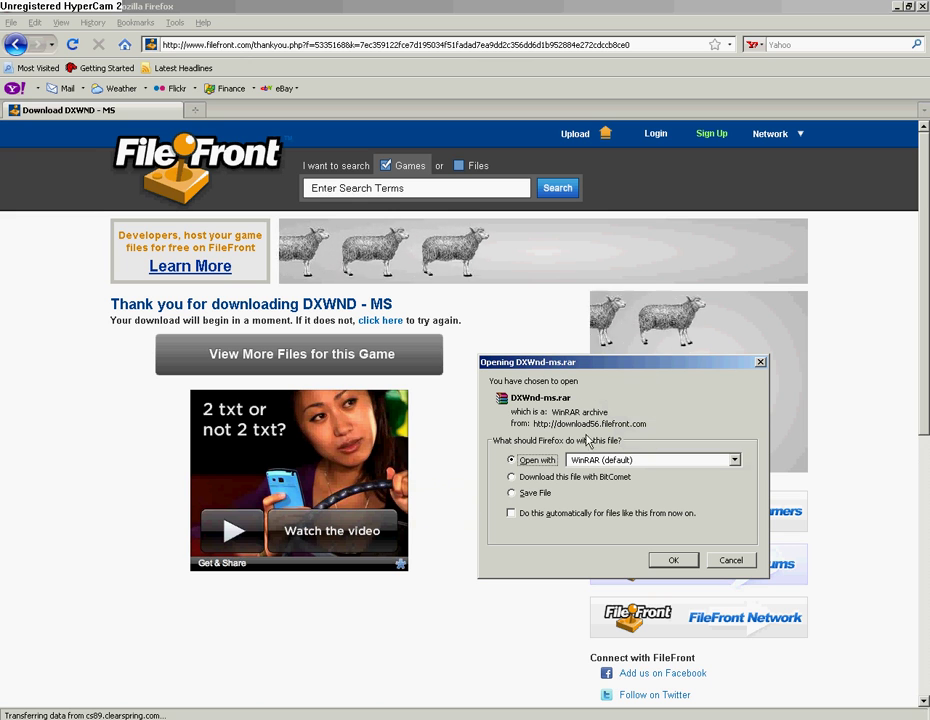
drag(510, 362, 452, 296)
click(611, 499)
click(613, 494)
- Extract the contents of the DXWnd-ms.rar archive
click(550, 352)
key(Down)
key(alt+e)
click(498, 264)
click(505, 500)
click(465, 413)
- Close the archive window, the browser and the Downloads window
click(734, 133)
click(922, 7)
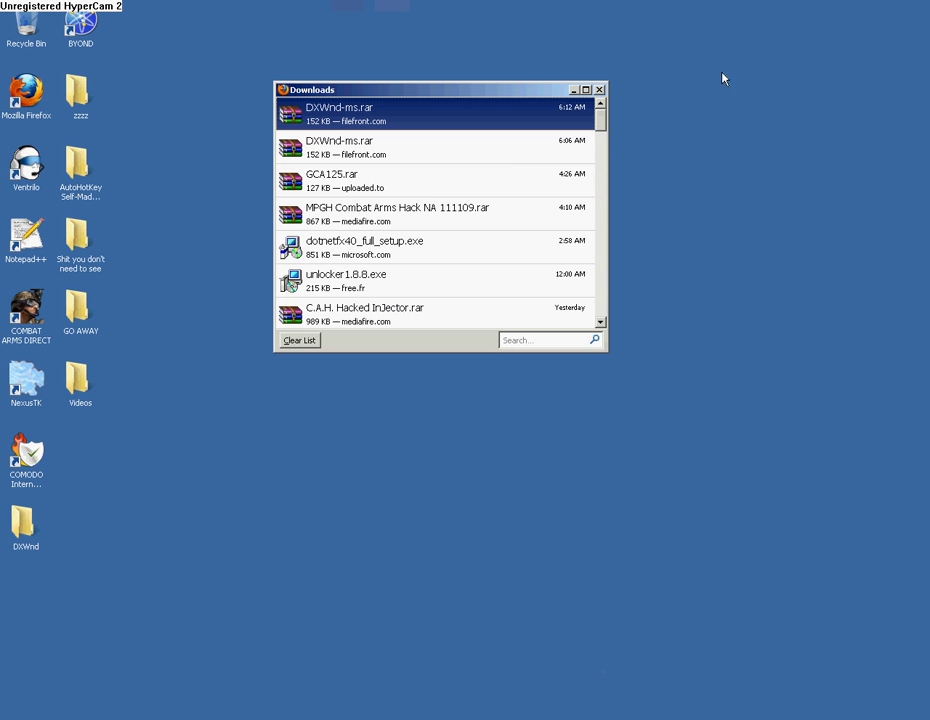
click(600, 89)
- Launch DXWnd from the DXWnd folder on the desktop and close the folder window
double_click(37, 530)
right_click(271, 281)
click(290, 303)
click(689, 178)
drag(250, 188, 335, 134)
- Add C:\Nexon\Combat Arms\Engine.exe to the DXWnd program list
click(367, 160)
right_click(326, 162)
click(347, 203)
drag(353, 135, 388, 122)
right_click(356, 177)
click(360, 216)
click(504, 63)
click(245, 208)
double_click(308, 128)
double_click(441, 131)
double_click(326, 96)
double_click(310, 144)
click(349, 176)
click(474, 98)
drag(454, 121, 501, 131)
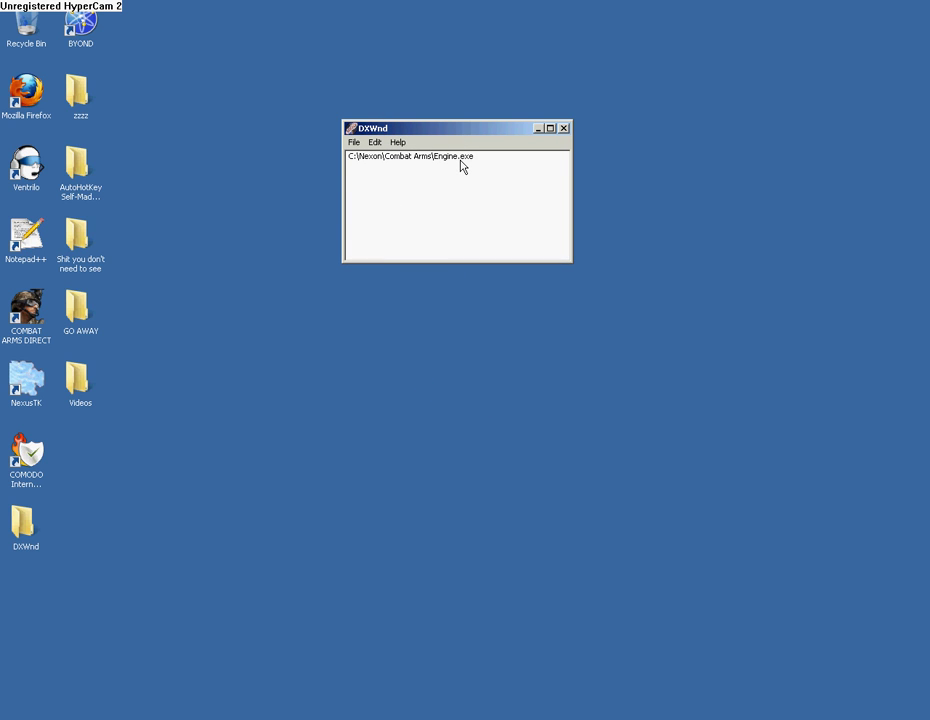
right_click(373, 199)
click(392, 242)
click(401, 76)
click(557, 49)
drag(484, 131, 489, 124)
drag(14, 300, 444, 459)
click(662, 518)
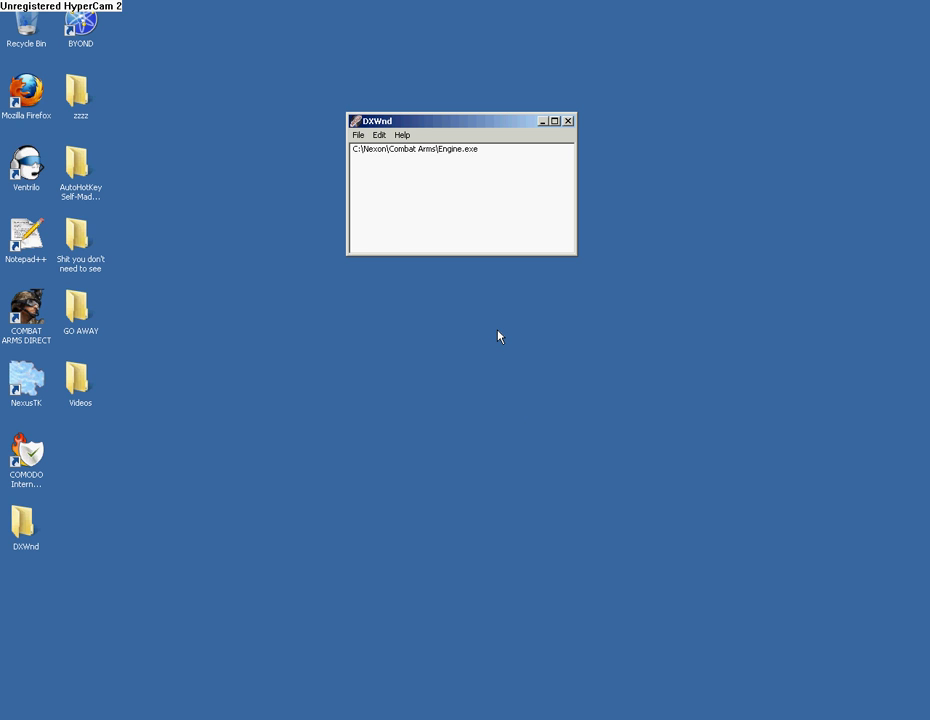